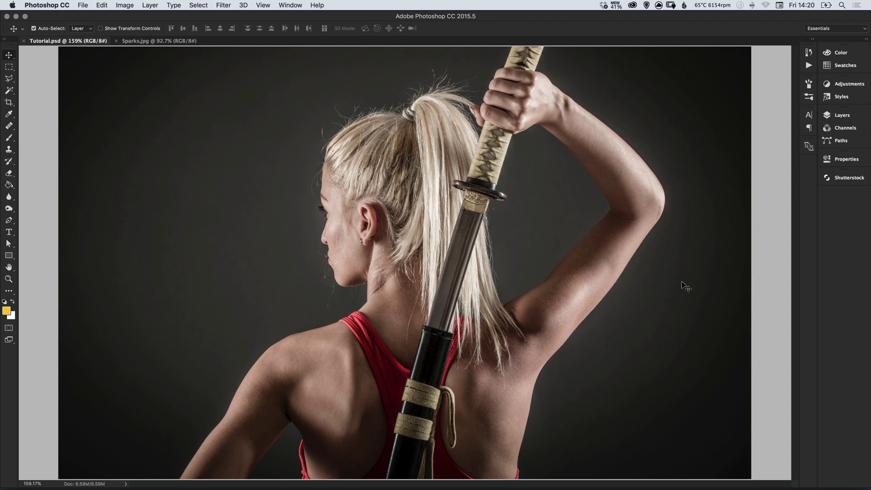
- Select the whole Sparks.jpg photo and copy it
left_click(163, 41)
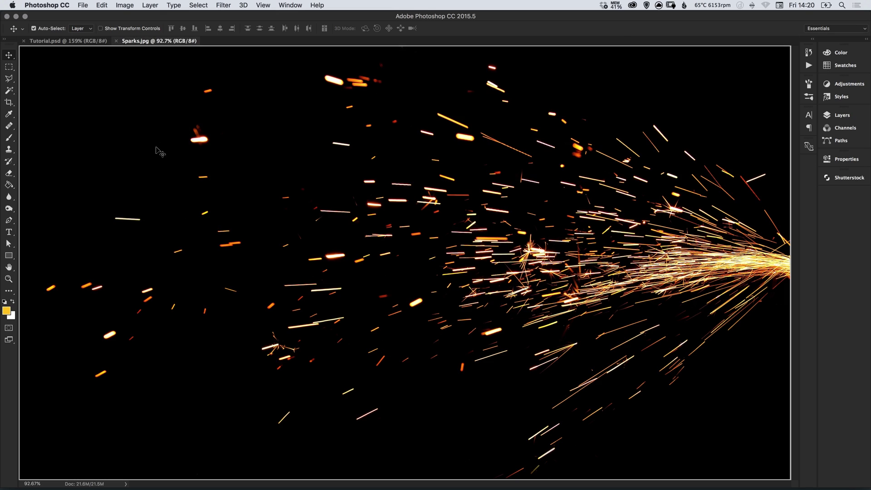
key("super")
key("super+a")
left_click(102, 5)
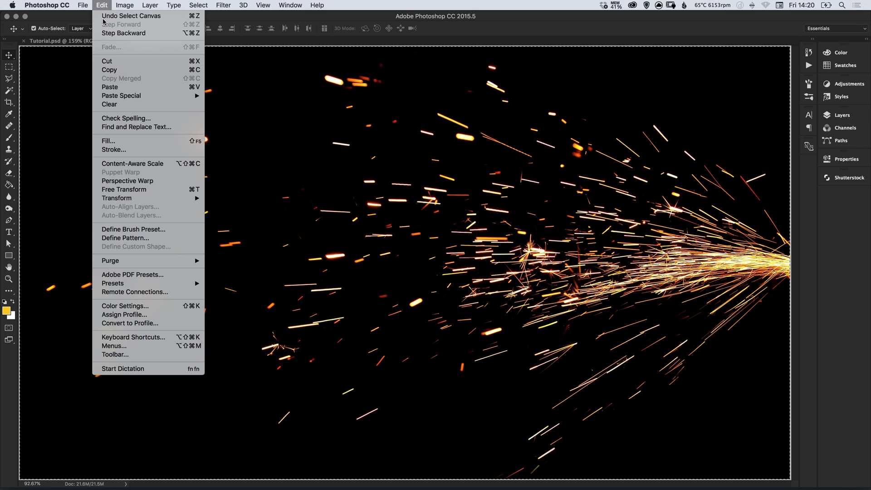
left_click(109, 70)
- Paste the copied sparks into Tutorial.psd as Layer 1
left_click(84, 42)
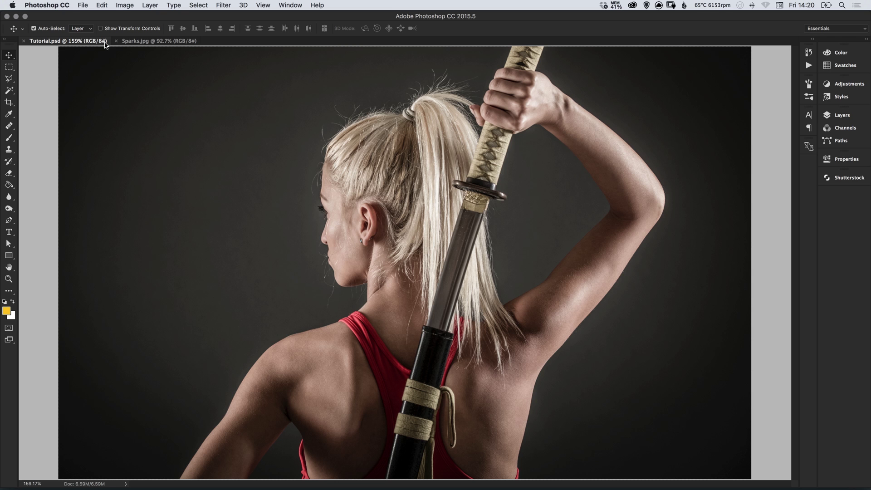
left_click(97, 5)
left_click(111, 86)
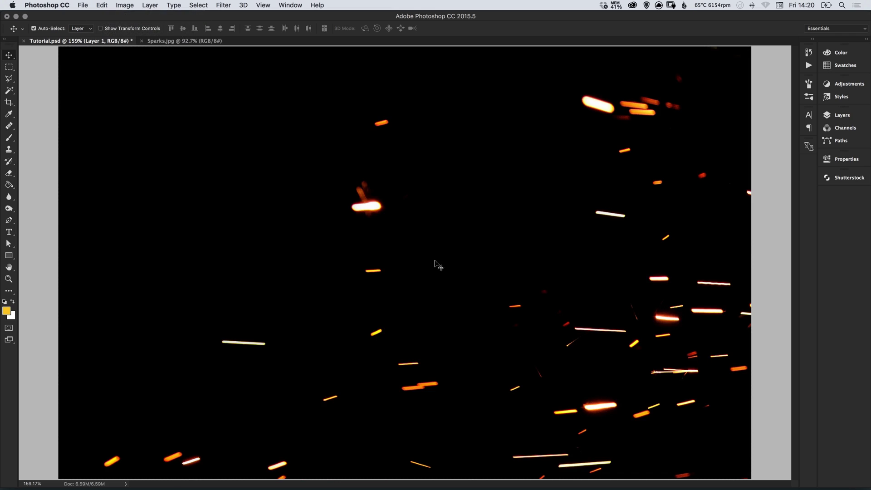
- Free-transform the sparks layer, scaling it to about a quarter and rotating it 90° upright
key("super+1")
key("super+minus")
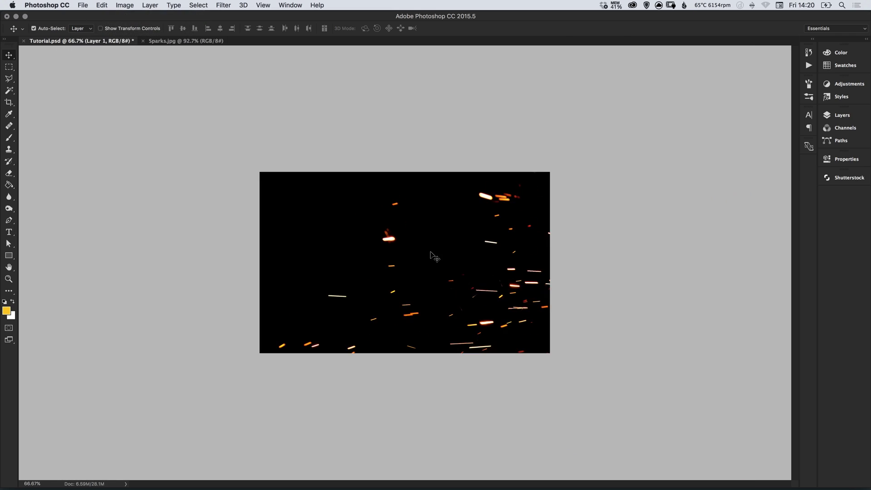
left_click(102, 5)
left_click(123, 189)
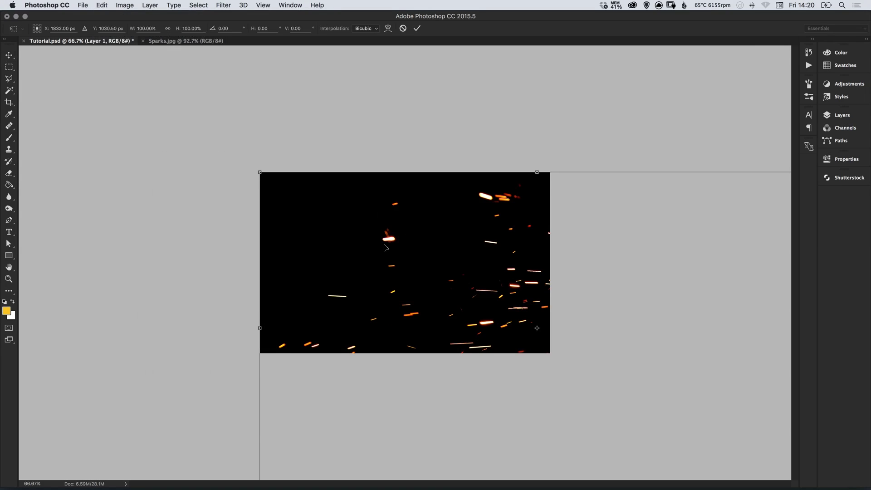
left_click_drag(259, 172, 467, 289)
left_click_drag(497, 314, 326, 241)
left_click_drag(287, 200, 391, 216)
- Shrink the sparks to about 12%, place them over the blade by her neck, and commit
key("super+plus")
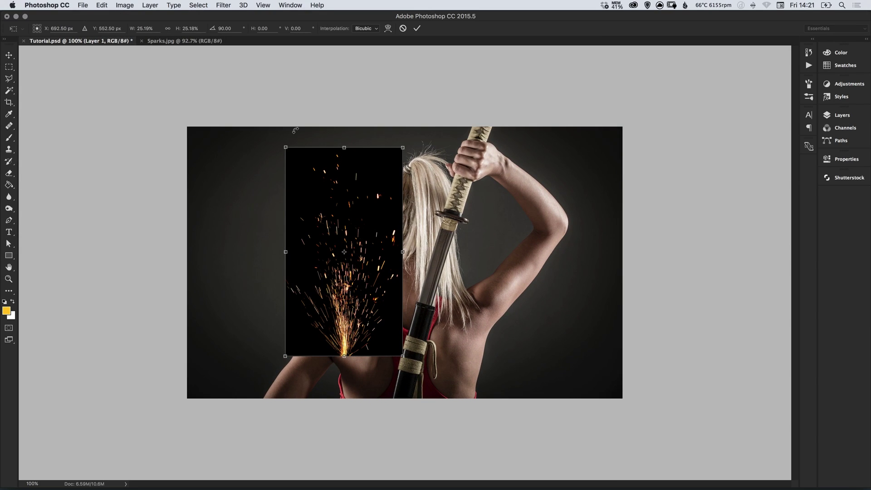
left_click_drag(282, 144, 345, 252)
key("super+plus")
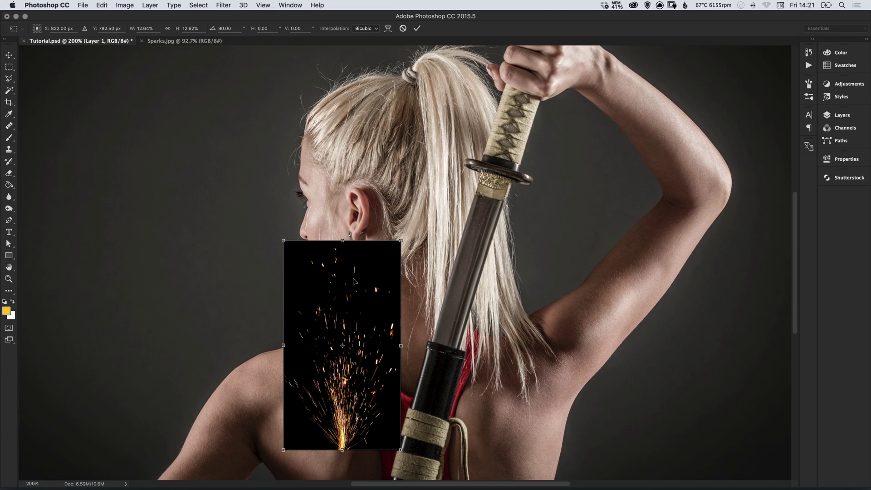
left_click_drag(354, 281, 432, 169)
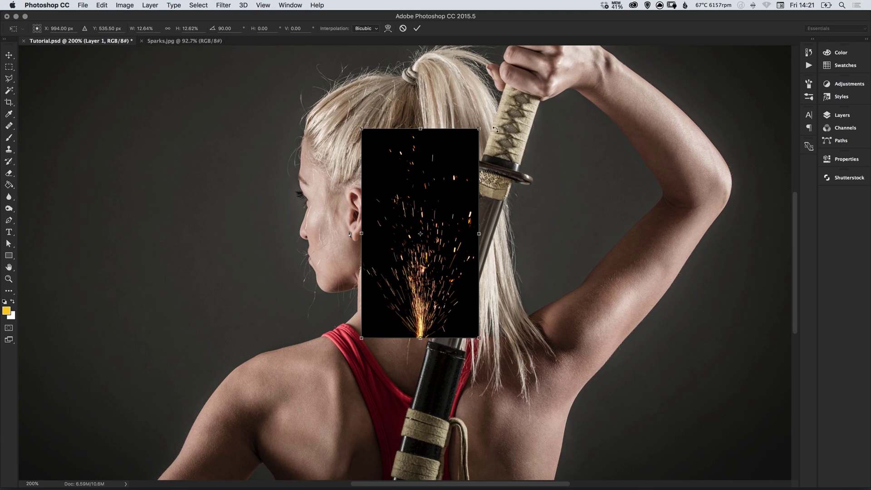
left_click_drag(479, 130, 473, 139)
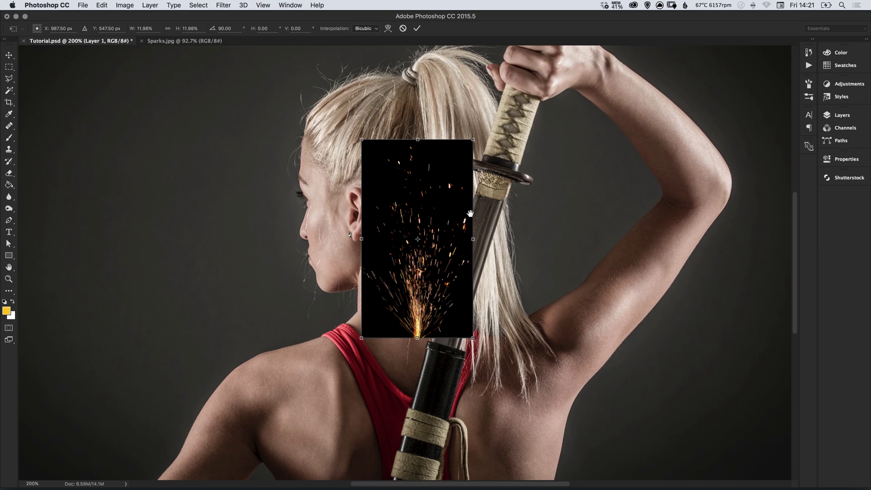
scroll(511, 180, "down", 3)
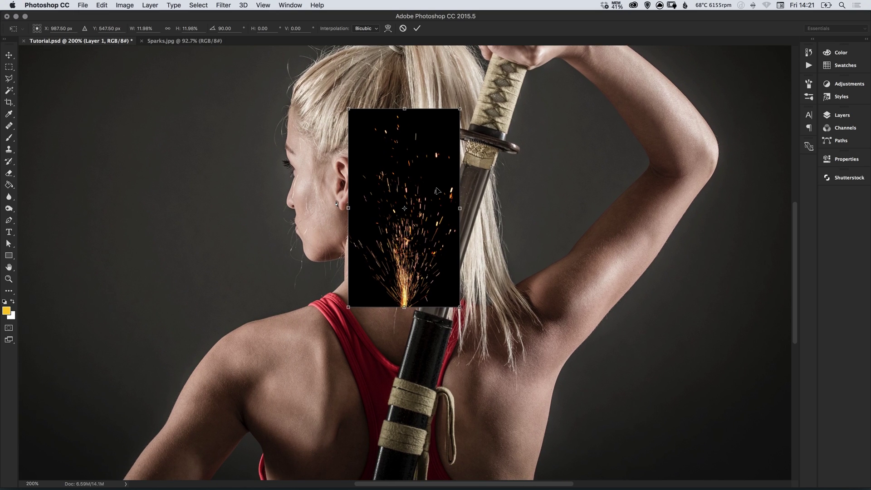
key("Return")
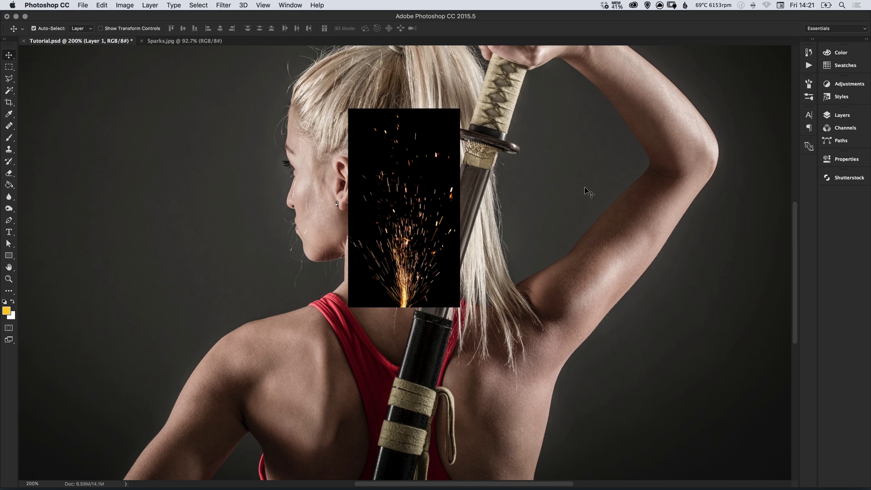
- Rename Layer 1 to 'Sparks'
left_click(837, 117)
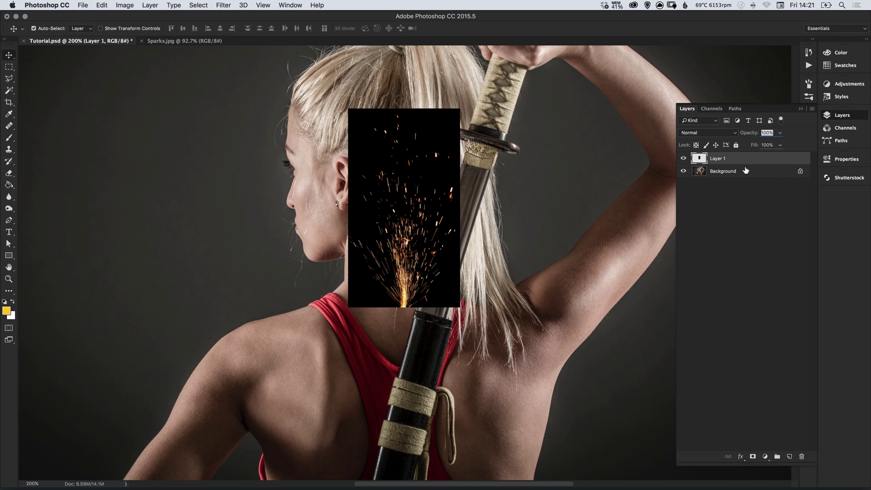
double_click(720, 158)
type("Sparks")
key("Return")
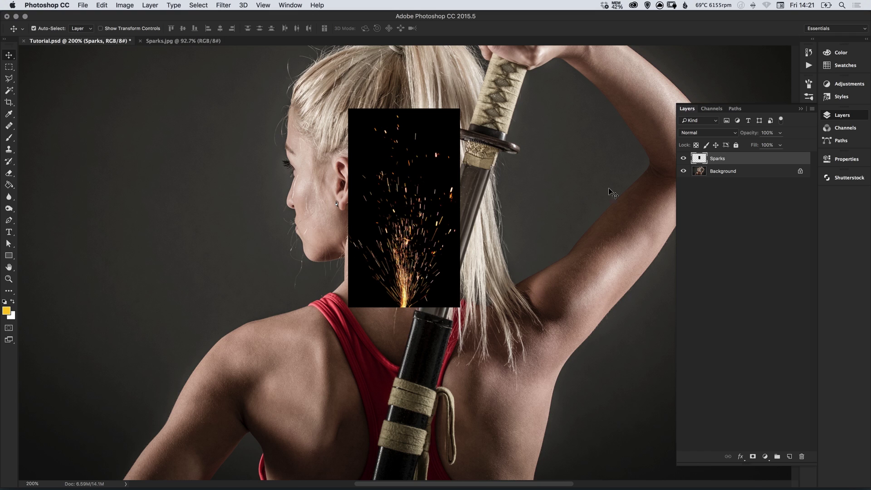
- Set the Sparks layer to Screen blending and nudge it onto the blade
left_click(703, 135)
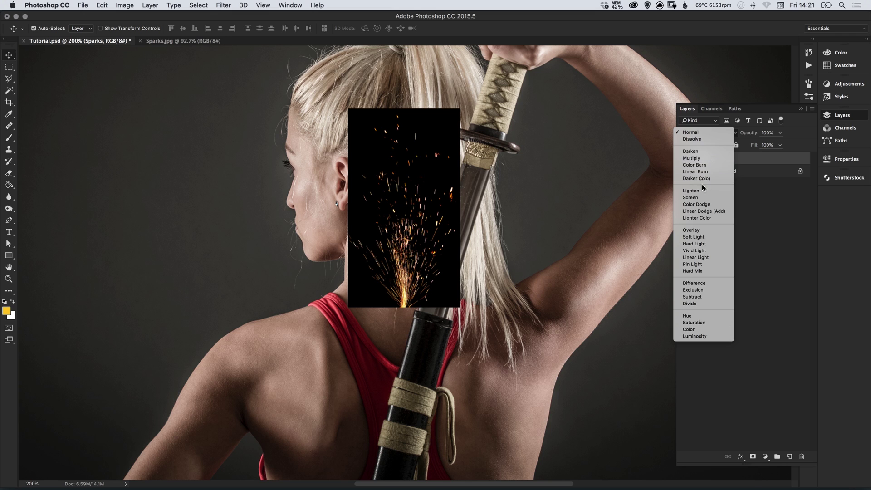
left_click(706, 198)
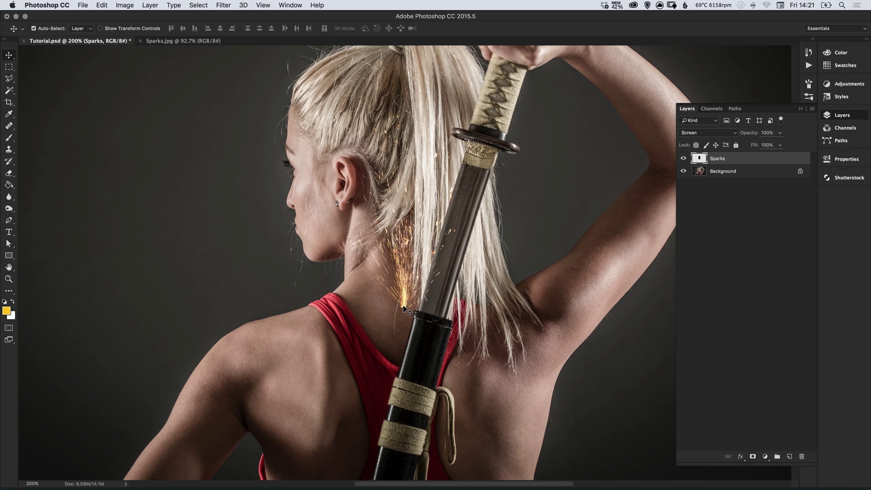
left_click_drag(404, 308, 399, 330)
key("z")
left_click(432, 284)
key("v")
scroll(408, 317, "right", 2)
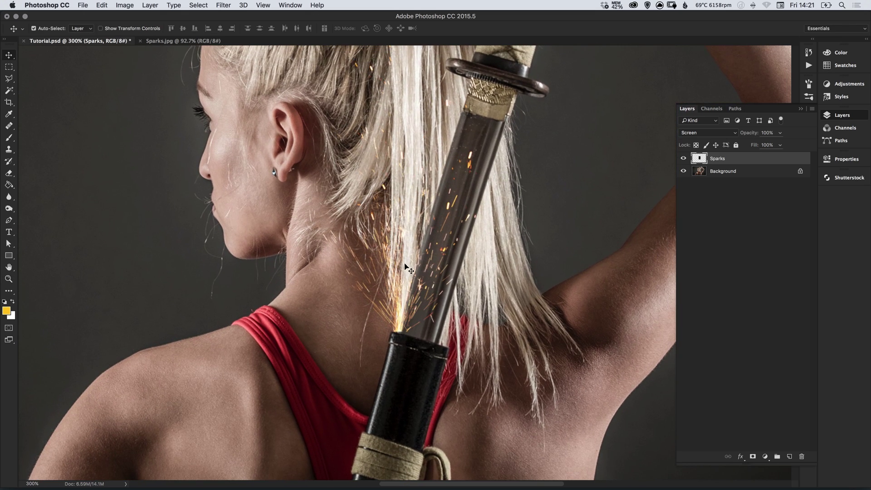
- Rotate the Sparks layer about 10.7° to follow the blade, bursting from the scabbard mouth
left_click(102, 5)
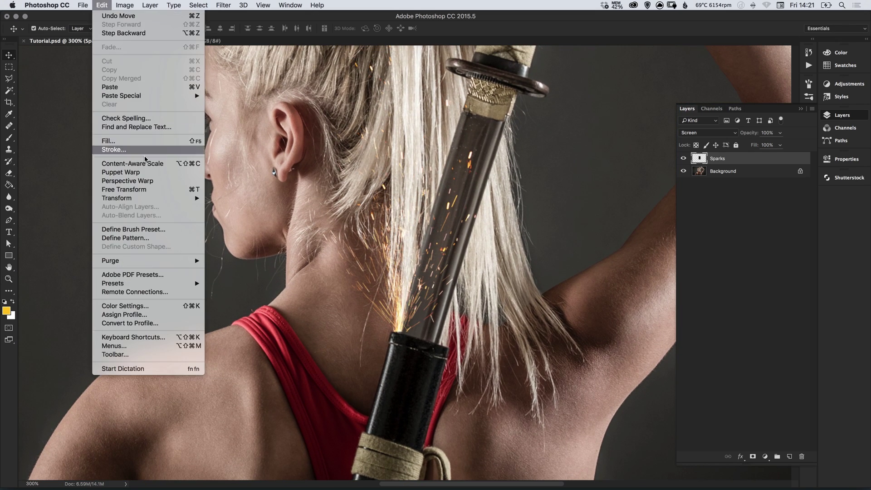
left_click(141, 188)
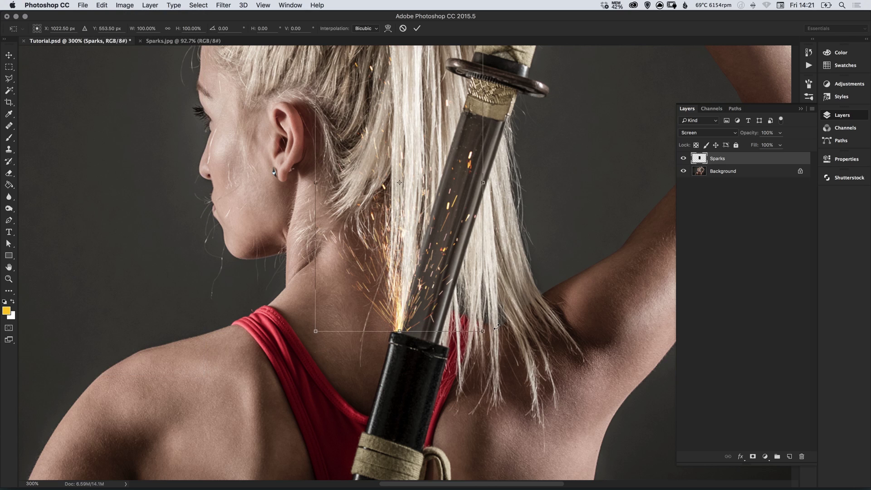
left_click_drag(496, 327, 472, 360)
mouse_move(386, 312)
left_mouse_down()
mouse_move(394, 310)
mouse_move(382, 296)
left_mouse_up()
key("super+equal")
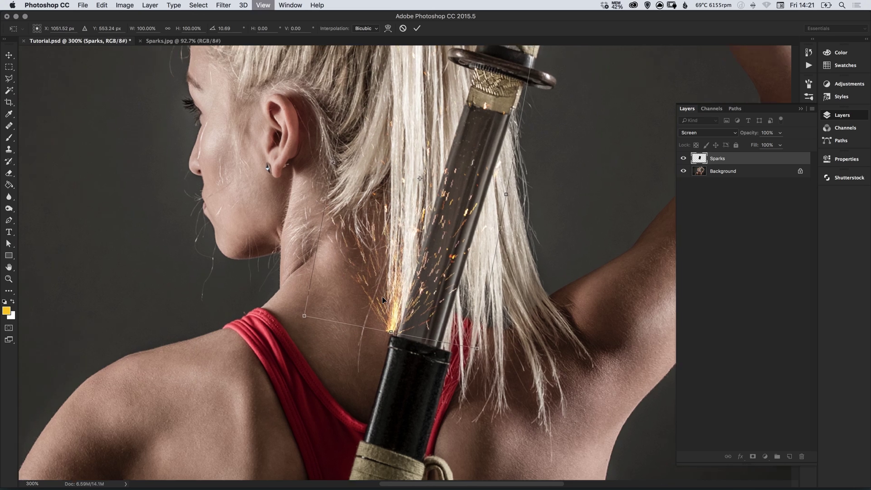
key("super+equal")
left_click_drag(420, 320, 413, 303)
key("Return")
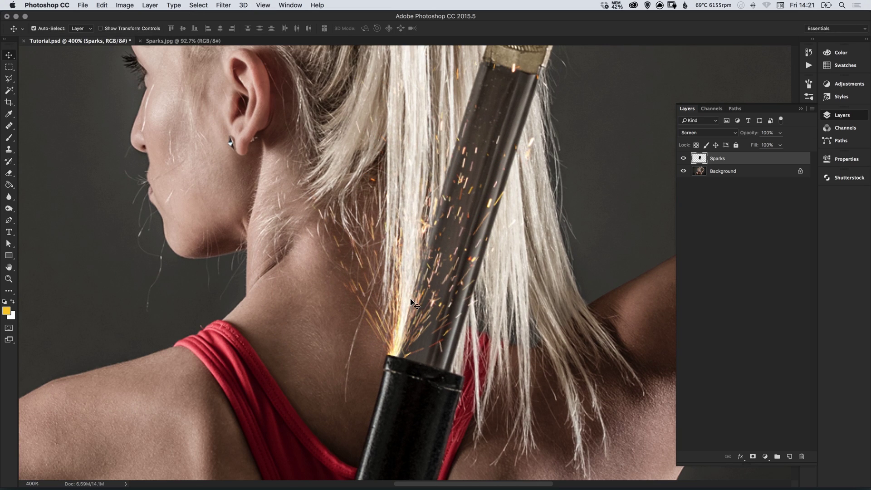
key("super+minus")
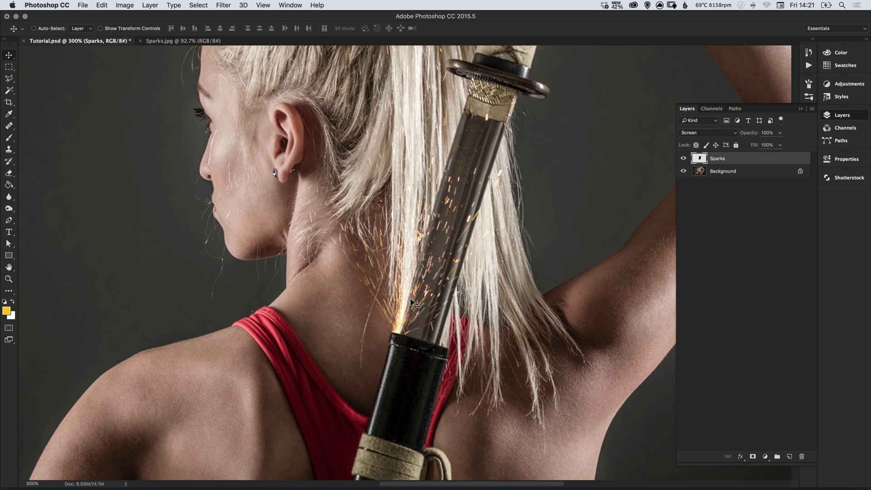
key("super+minus")
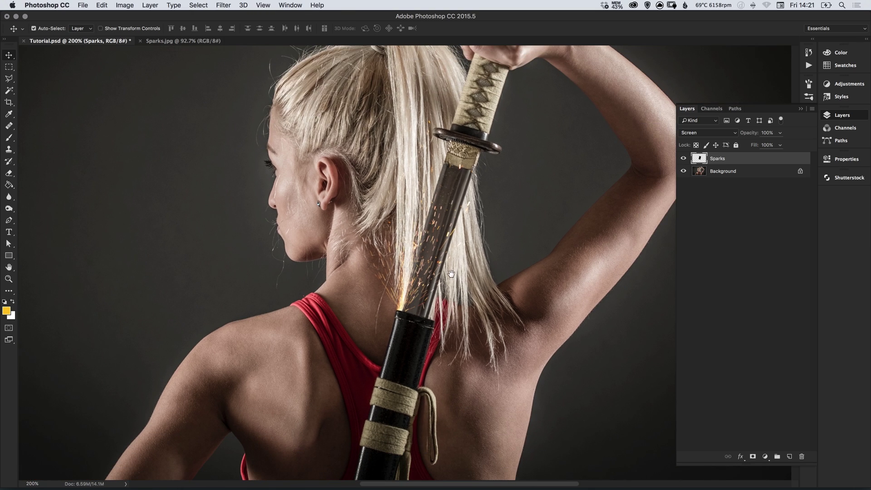
left_click_drag(451, 273, 455, 301)
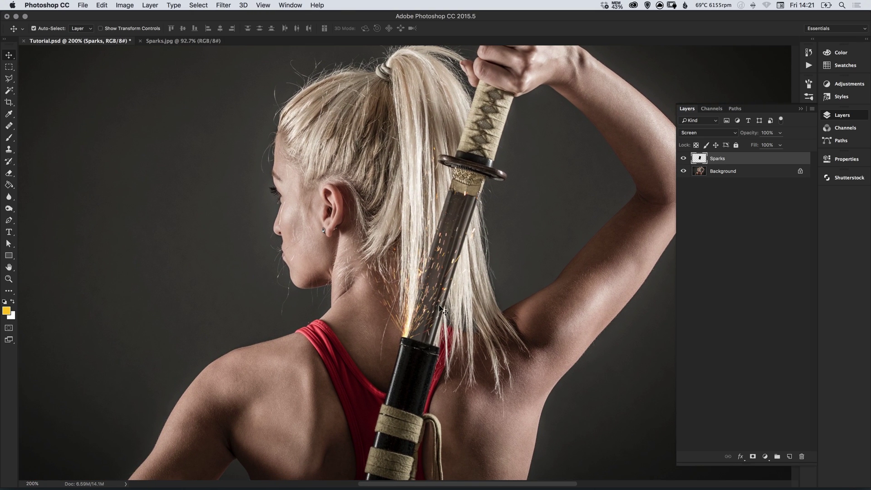
- Add a new empty layer directly above the Background layer
left_click(725, 171)
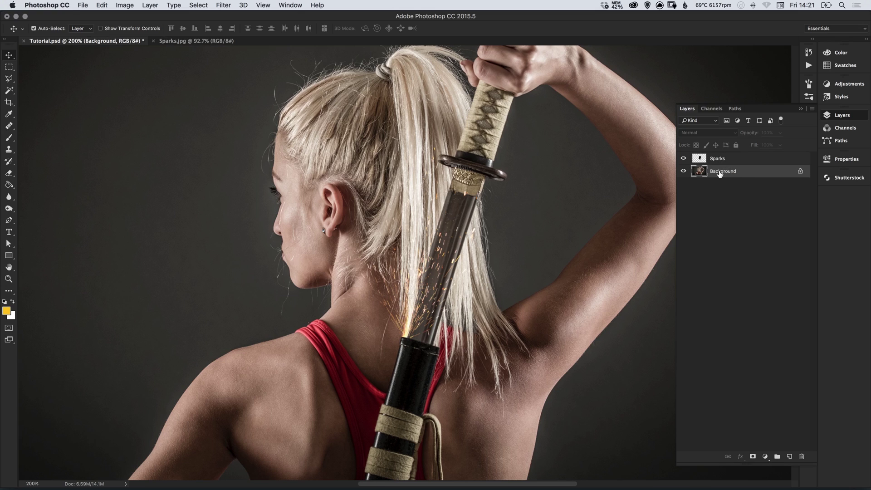
left_click(790, 457)
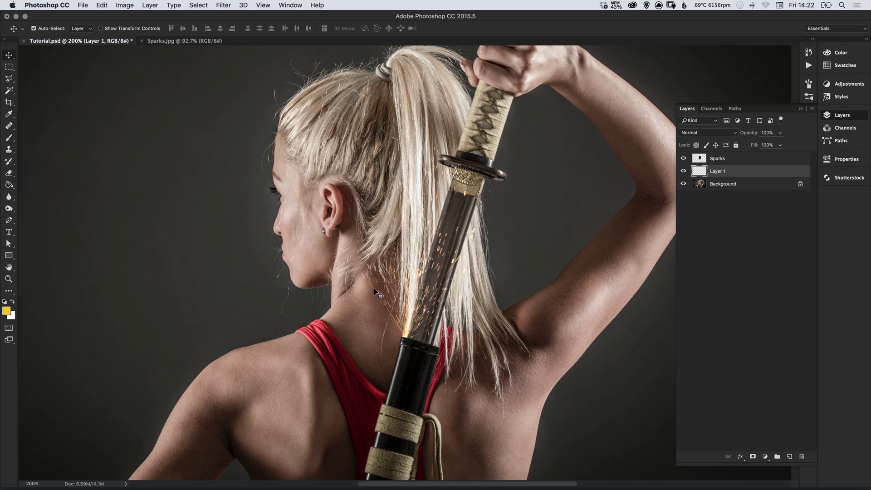
left_click_drag(341, 264, 338, 262)
- Set the foreground colour to orange #ffb71d
left_click(7, 311)
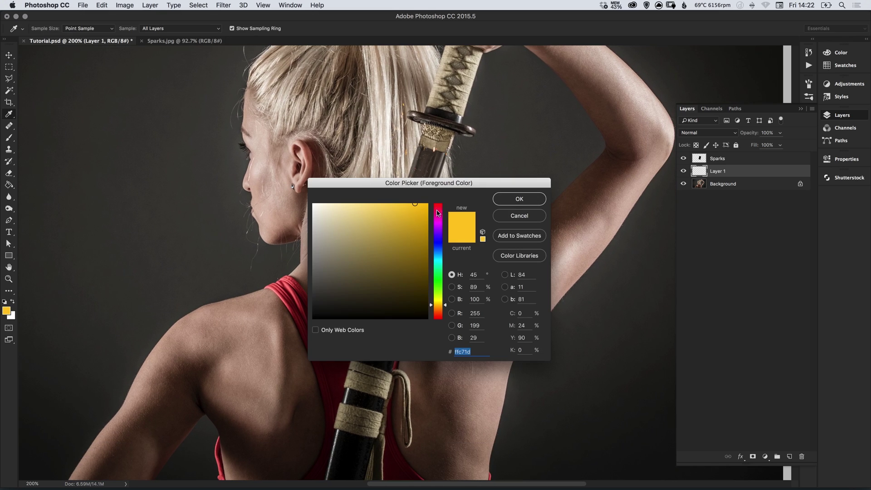
left_click_drag(442, 306, 442, 308)
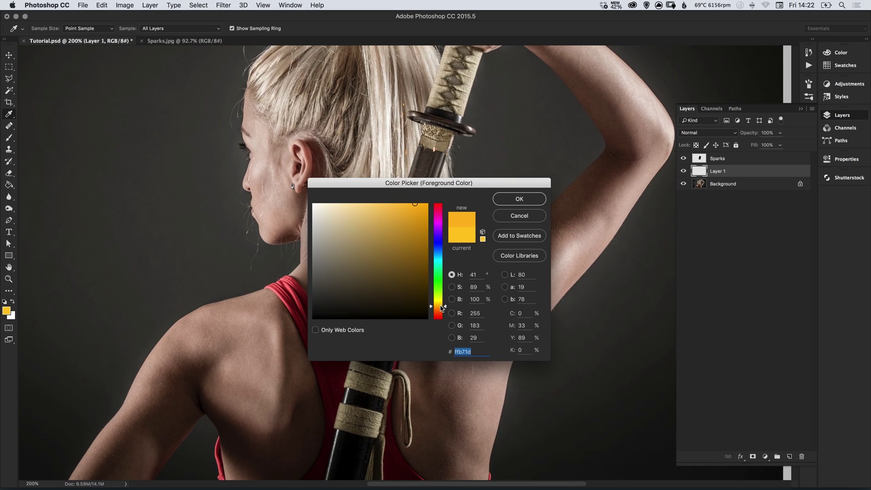
left_click(520, 201)
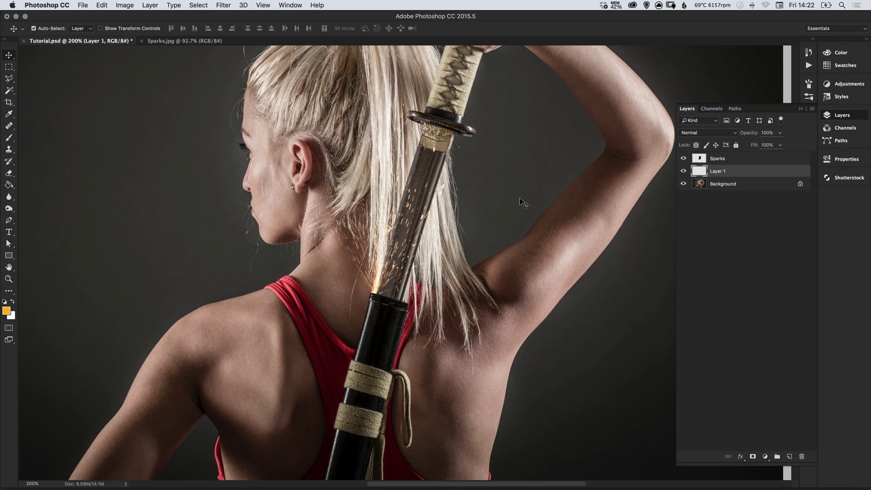
left_click(9, 137)
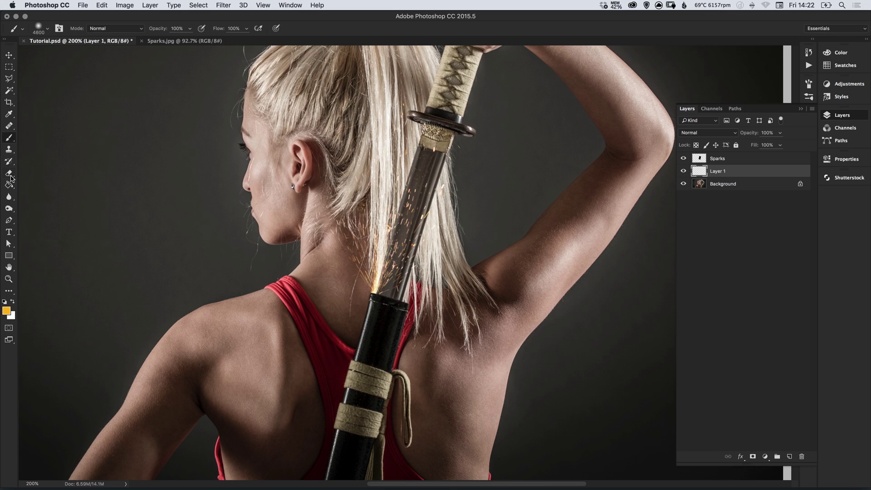
- Choose a soft round brush and shrink it to 2200 px
left_click(45, 30)
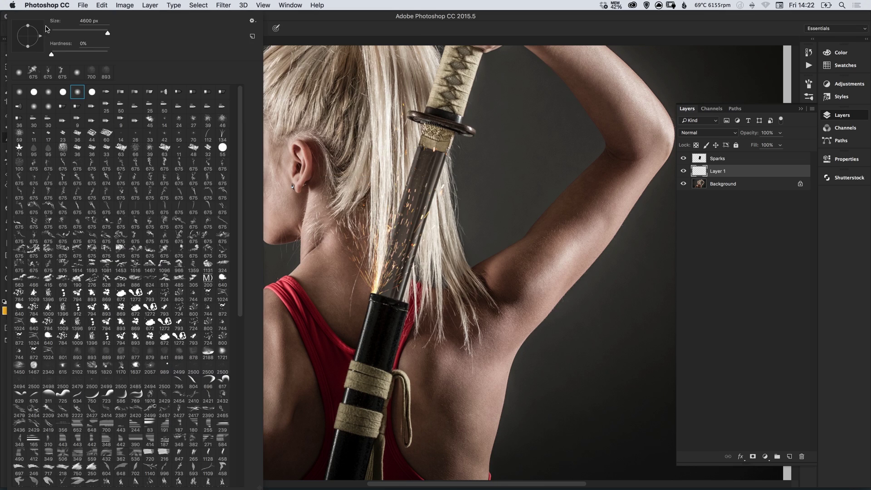
left_click(79, 93)
key("Return")
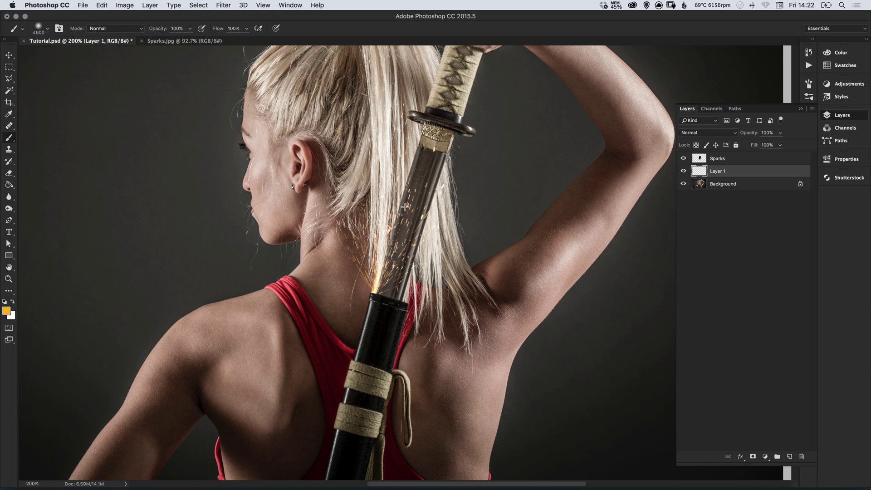
key("super+minus")
key("super+minus")
key("super+minus")
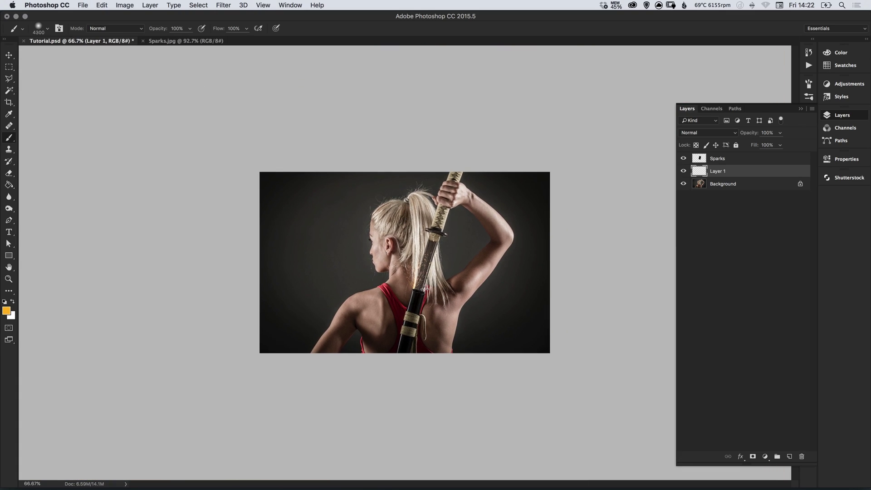
key("bracketleft")
key("bracketleft")
key("bracketleft")
key("bracketleft")
key("bracketleft")
key("bracketleft")
key("bracketleft")
key("bracketleft")
key("bracketleft")
key("bracketleft")
key("bracketleft")
key("bracketleft")
key("bracketleft")
key("bracketleft")
key("bracketleft")
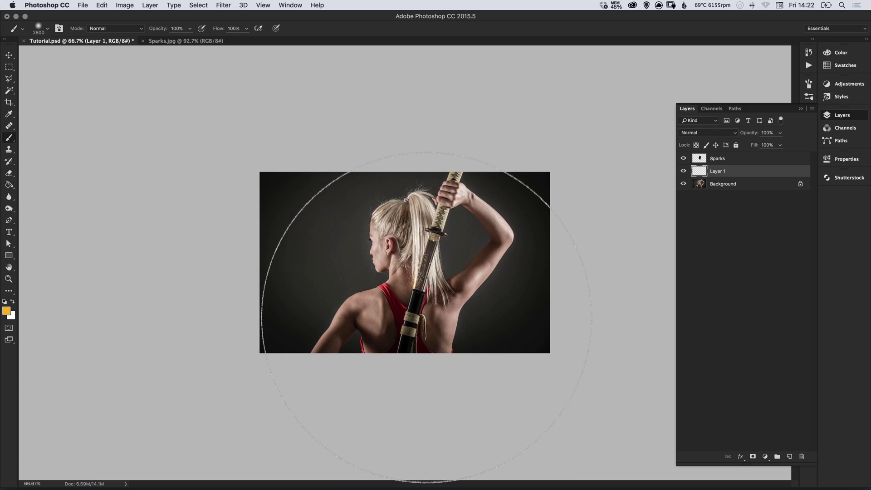
key("bracketleft")
key("bracketleft")
key("bracketleft")
key("bracketleft")
key("bracketleft")
key("bracketleft")
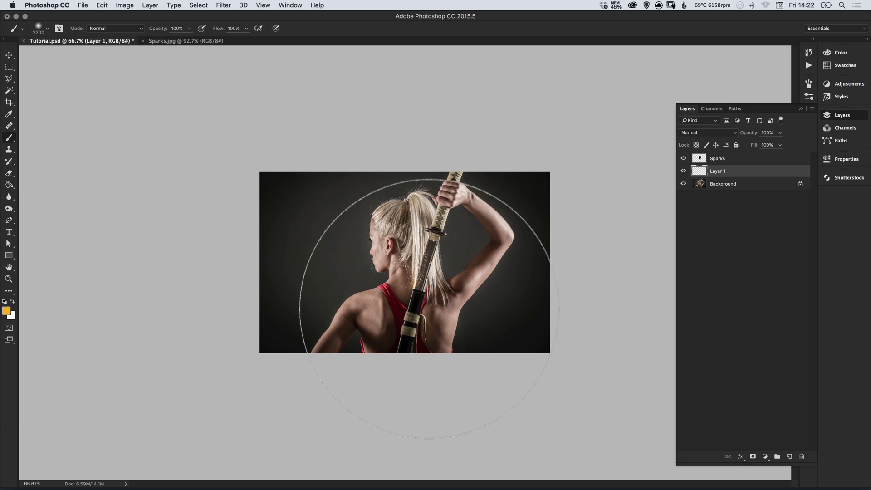
- Paint one large orange dab over the woman's back and the blade on Layer 1
left_click(436, 302)
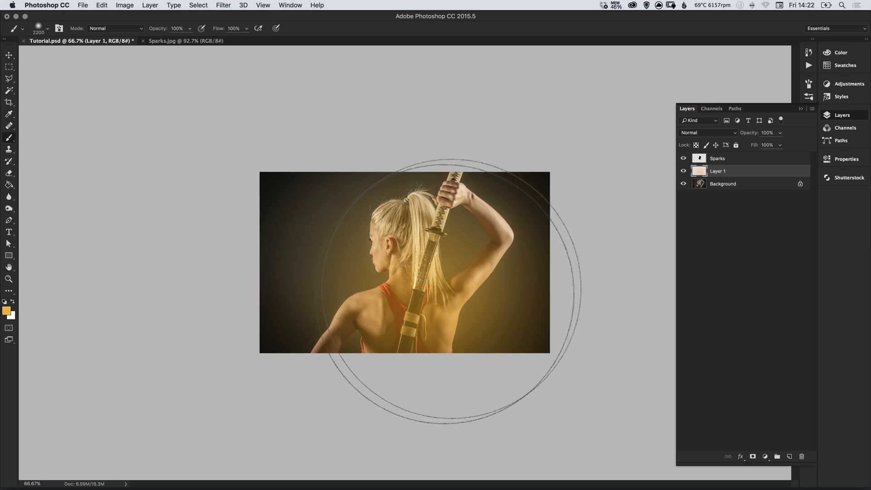
key("z")
left_click(418, 264)
key("v")
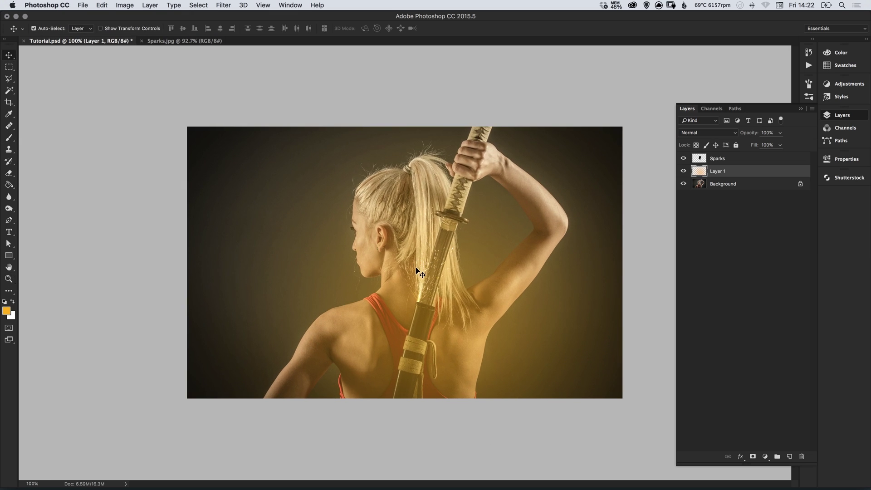
- Blend the orange layer in Soft Light at 50% opacity
left_click(710, 133)
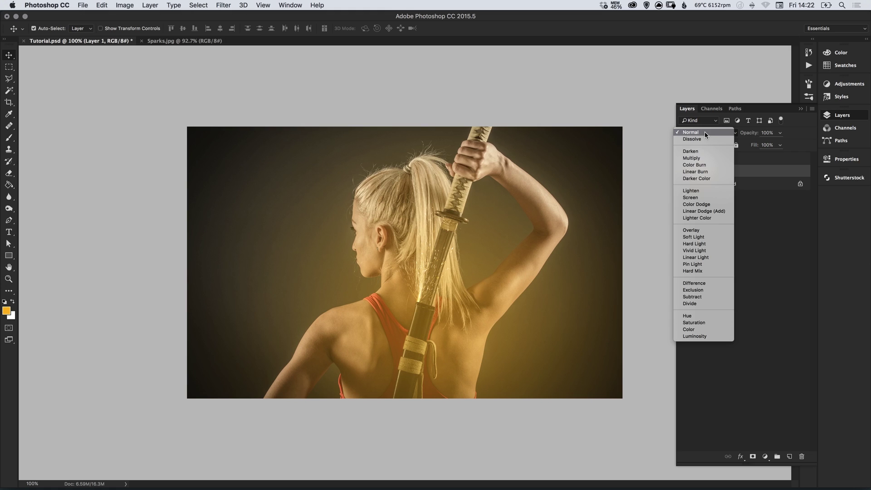
left_click(704, 230)
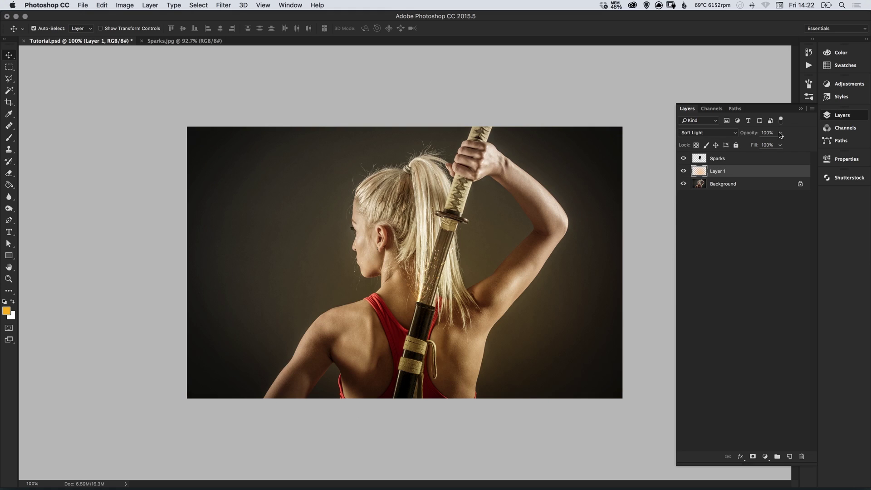
left_click(684, 172)
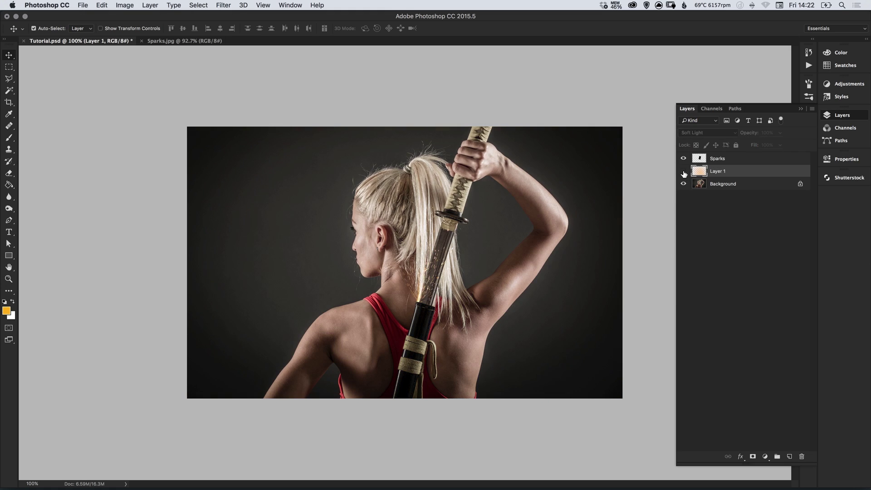
left_click(684, 172)
left_click(781, 133)
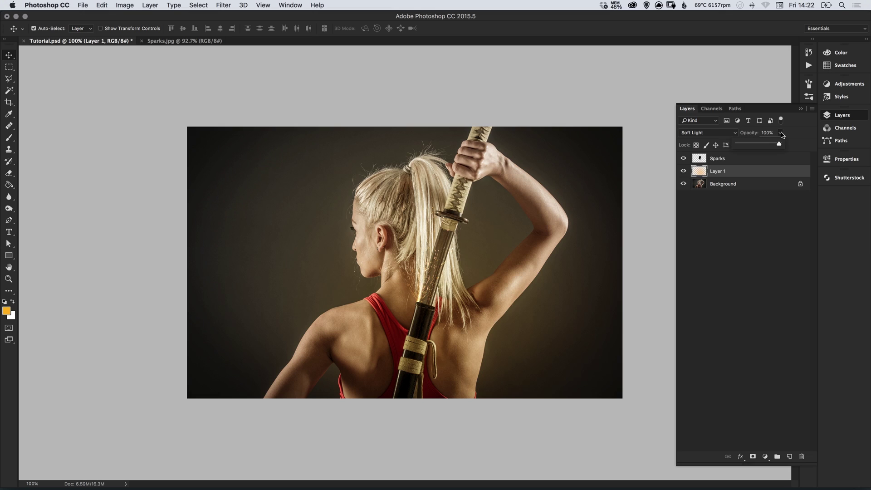
left_click_drag(774, 145, 754, 145)
- Rename the orange layer 'Glow' and toggle it to compare the effect
double_click(717, 172)
type("Glow")
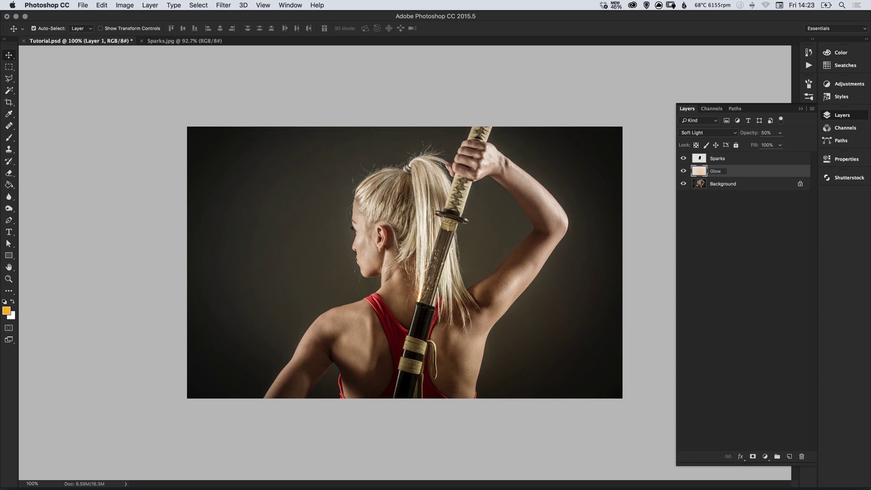
key("Return")
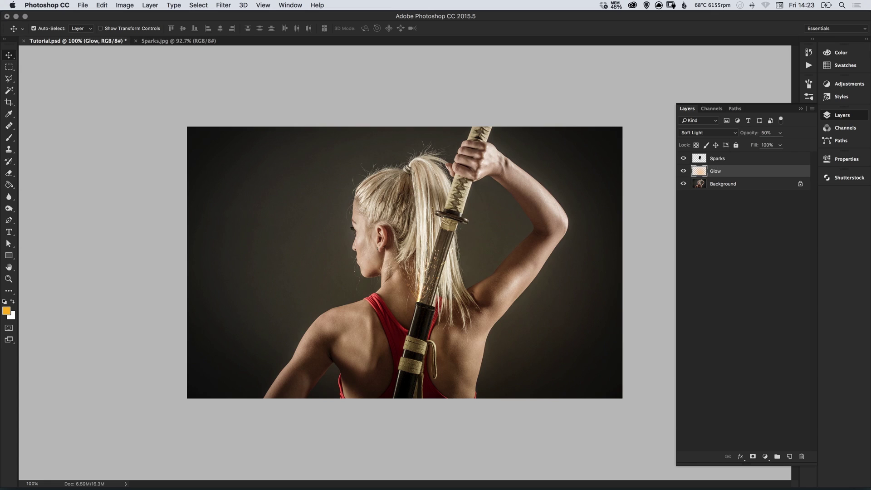
left_click(684, 172)
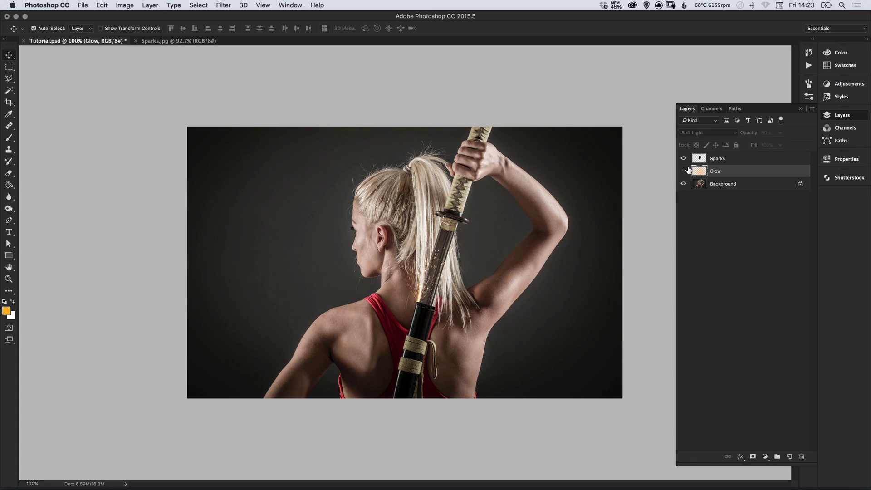
left_click(684, 171)
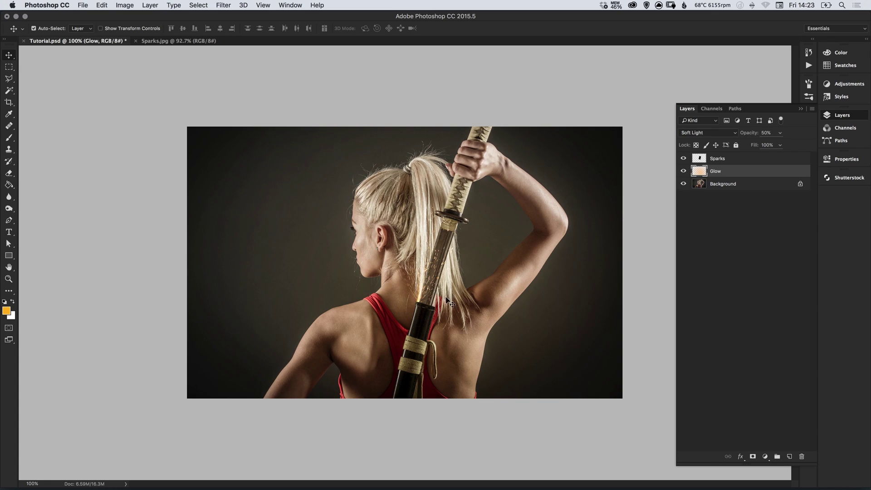
left_click(427, 296)
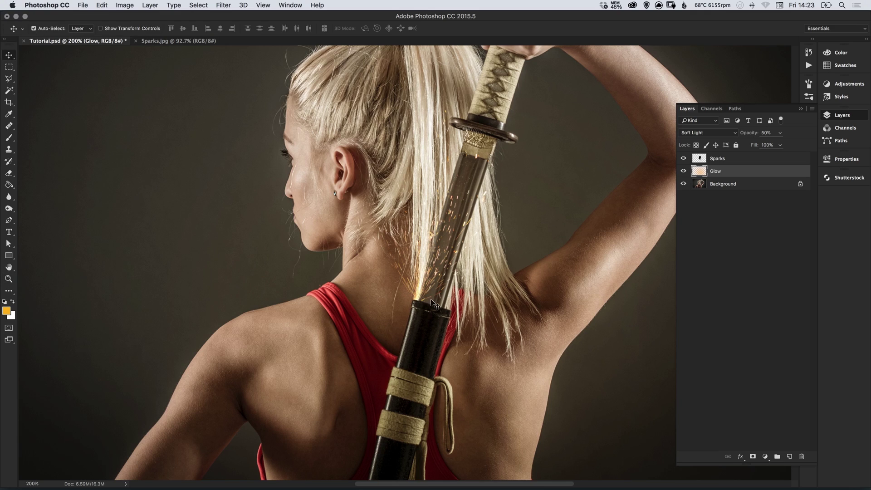